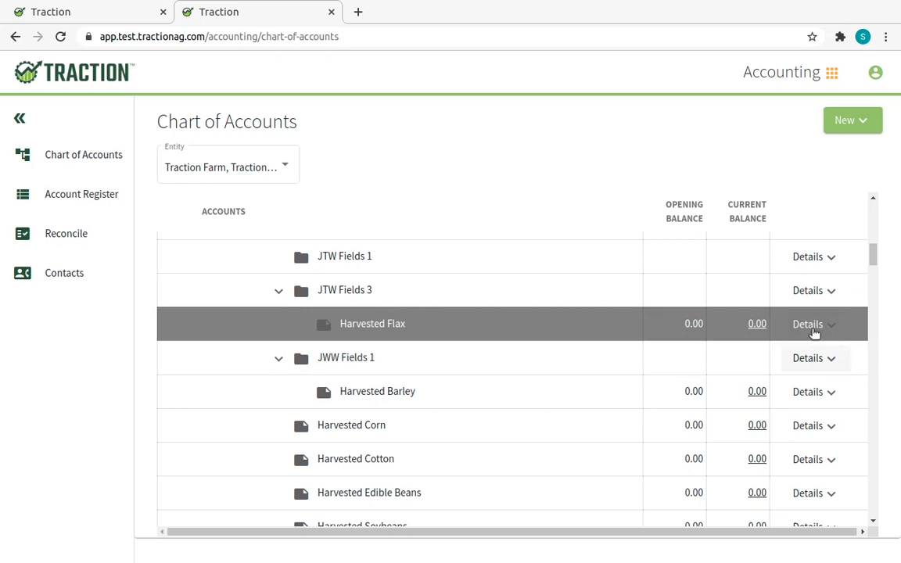
Review the Harvested Flax account's edit details in the chart of accounts and leave them without saving.
{"action": "scroll", "coordinate": [347, 332], "scroll_direction": "up", "scroll_amount": 4}
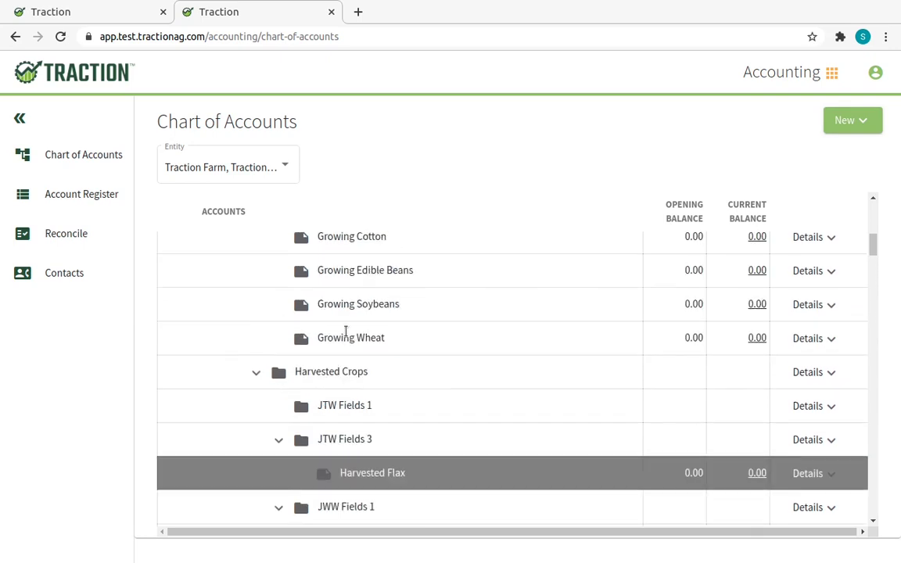
{"action": "scroll", "coordinate": [346, 332], "scroll_direction": "down", "scroll_amount": 3}
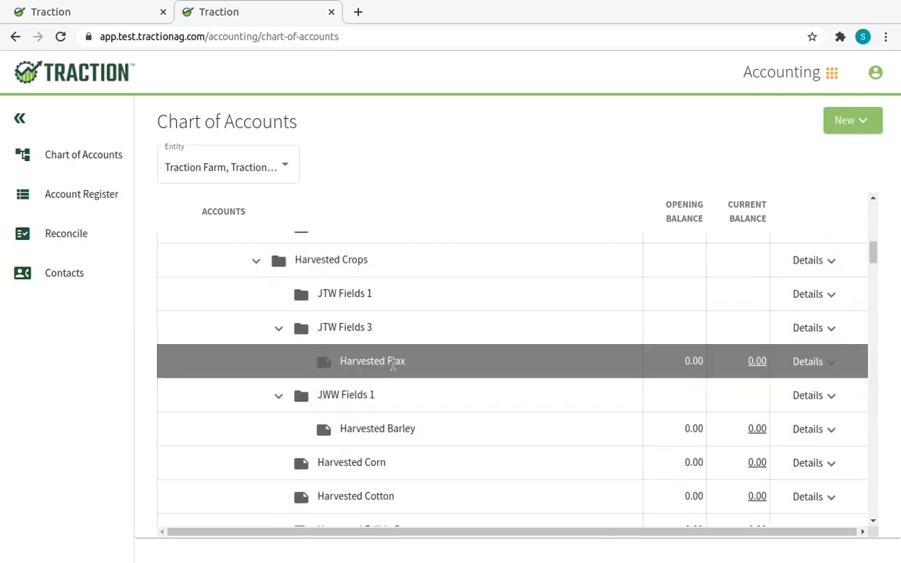
{"action": "left_click", "coordinate": [811, 362]}
{"action": "left_click", "coordinate": [792, 398]}
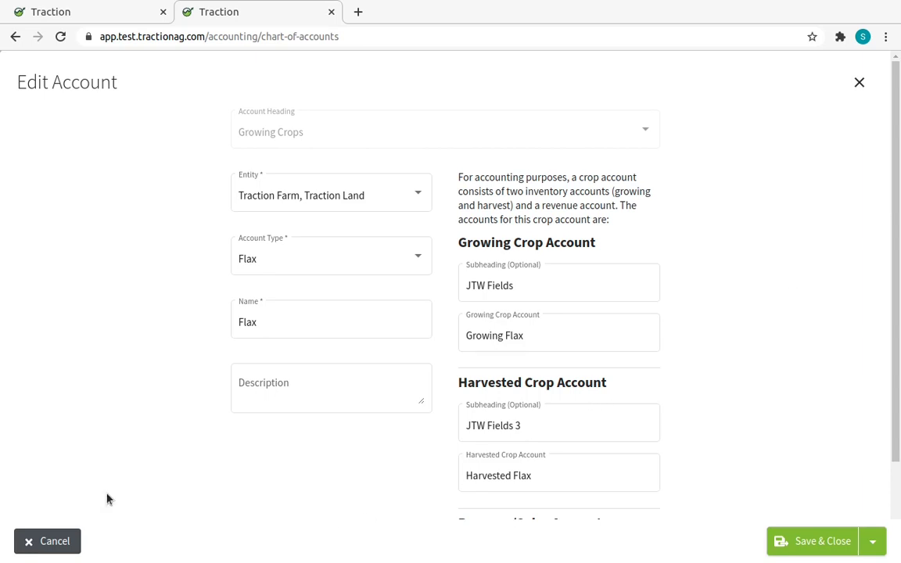
{"action": "left_click", "coordinate": [49, 542]}
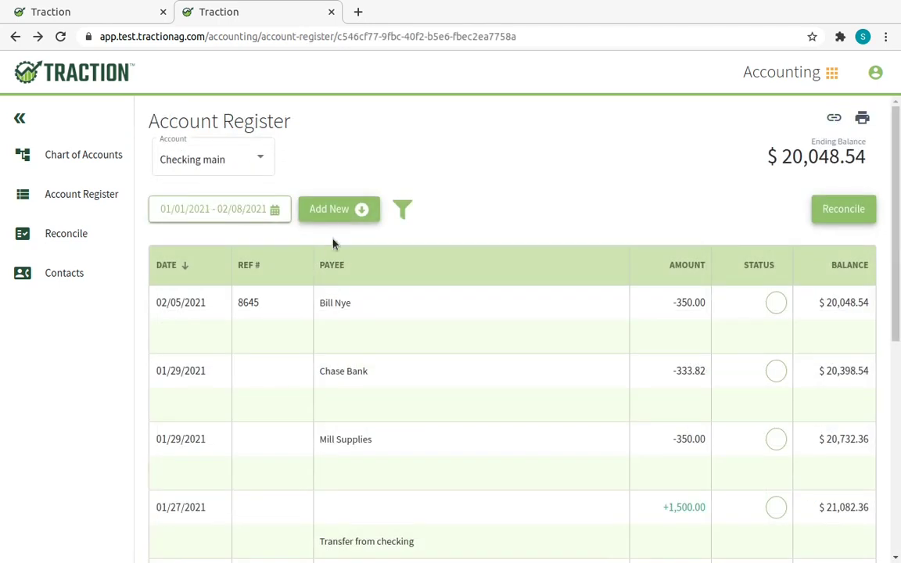
Start a payment from Checking main, enter a new contact's name as payee and open the form for adding the contact's details.
{"action": "left_click", "coordinate": [328, 219]}
{"action": "left_click", "coordinate": [357, 313]}
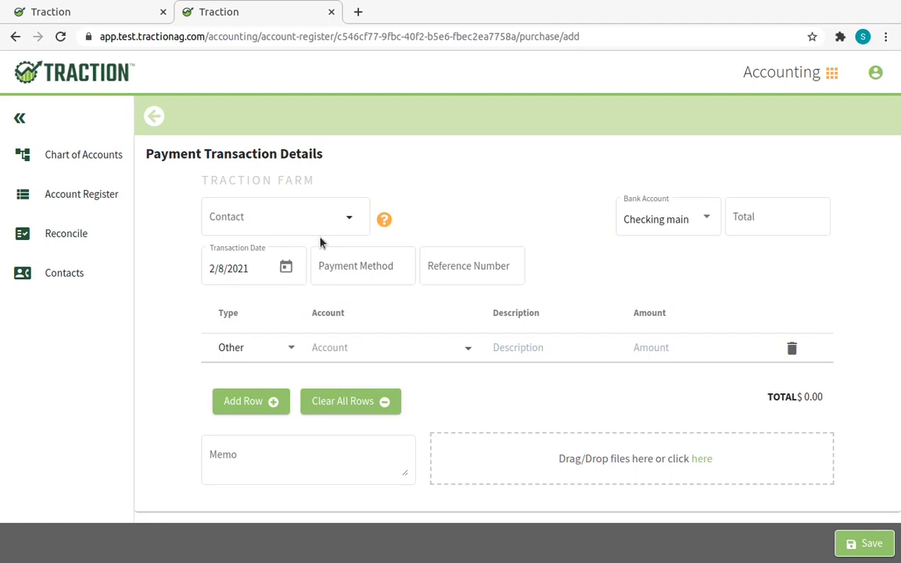
{"action": "left_click", "coordinate": [285, 219]}
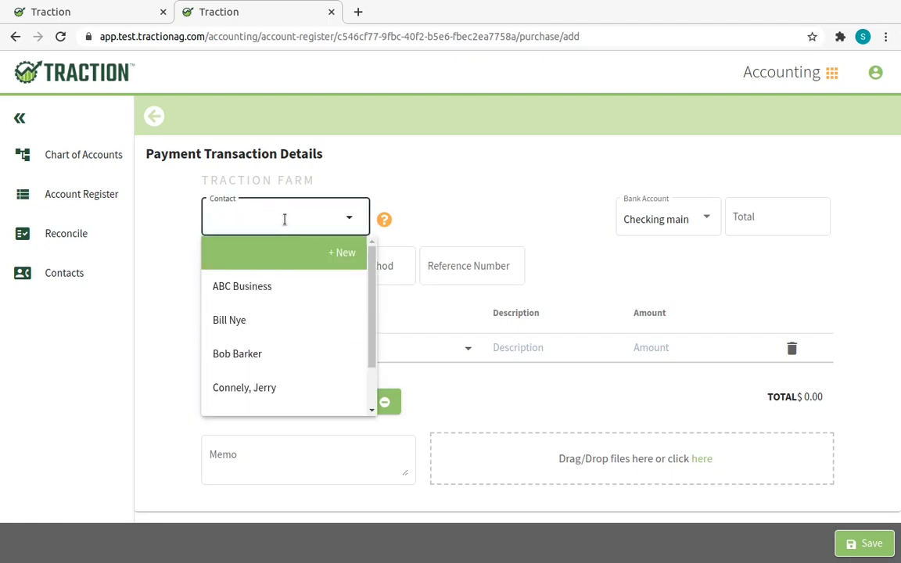
{"action": "type", "text": "Amy Nyce"}
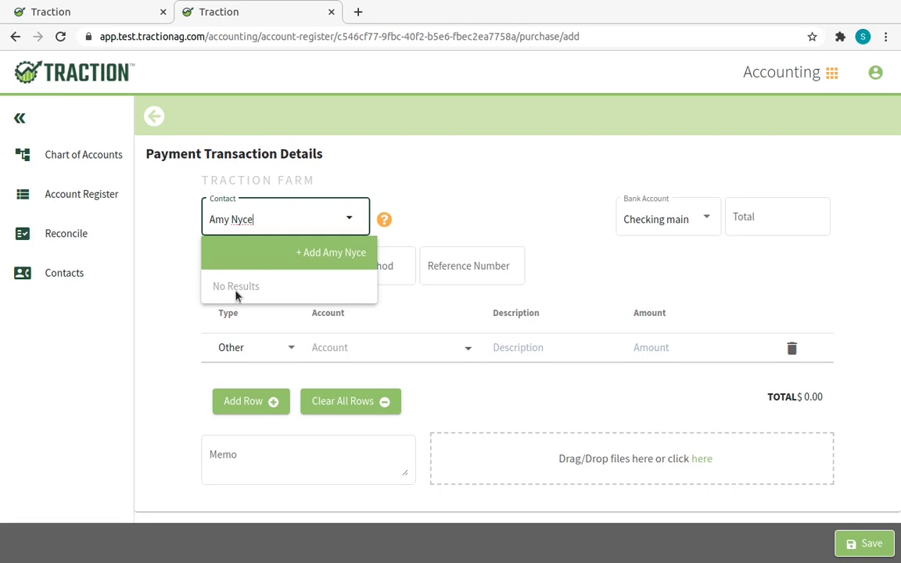
{"action": "left_click", "coordinate": [338, 247]}
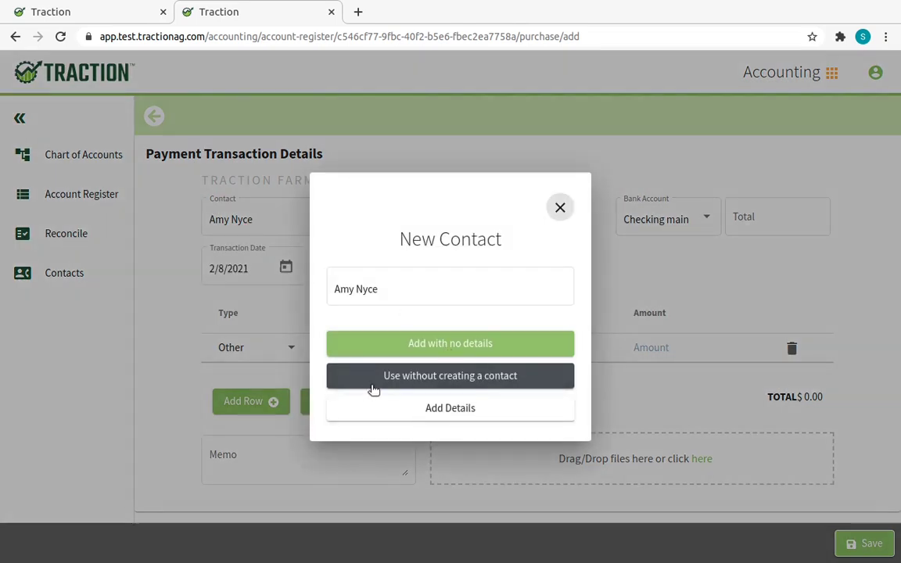
{"action": "left_click", "coordinate": [467, 410]}
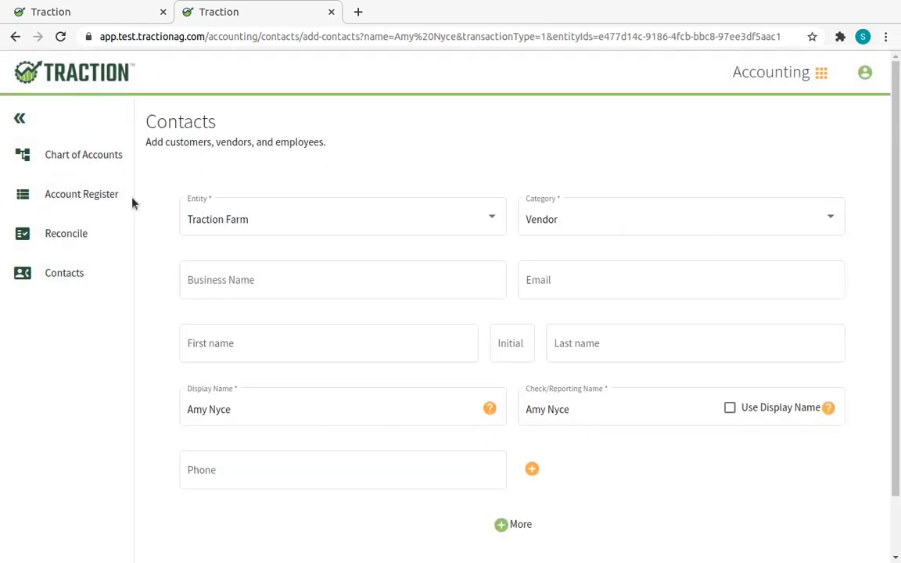
Create a new payment from the Checking main register, choosing an existing individual as contact and setting the total to 1000.
{"action": "left_click", "coordinate": [96, 193]}
{"action": "left_click", "coordinate": [333, 209]}
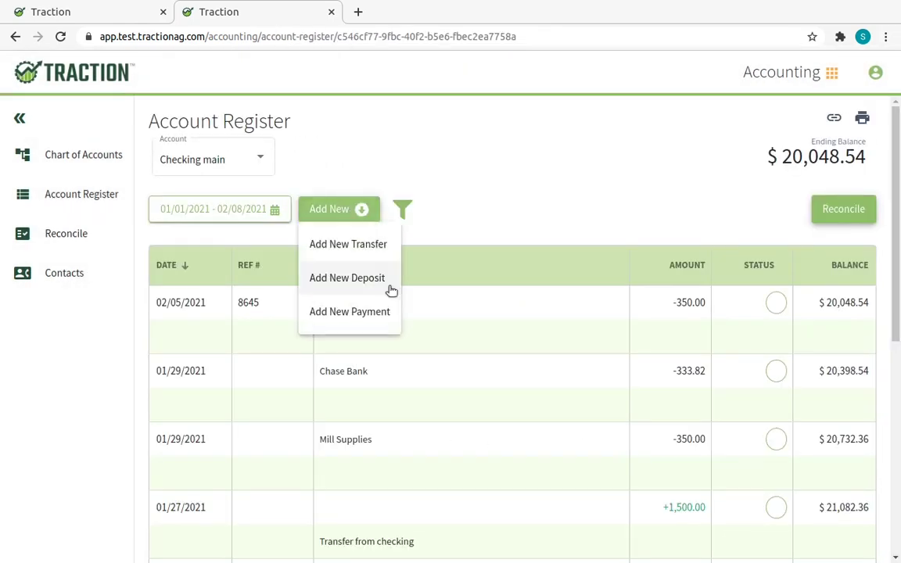
{"action": "left_click", "coordinate": [386, 310]}
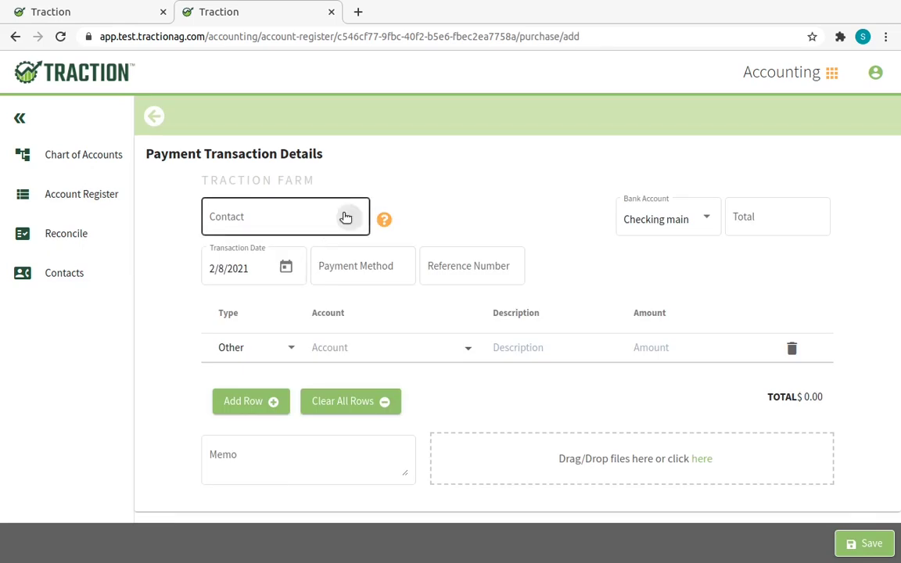
{"action": "left_click", "coordinate": [346, 217]}
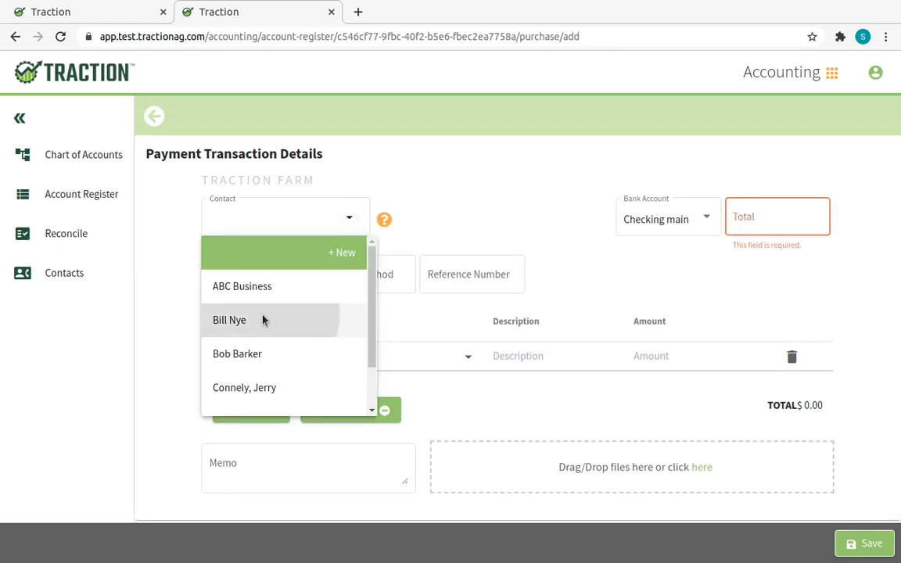
{"action": "left_click", "coordinate": [263, 320]}
{"action": "left_click", "coordinate": [807, 228]}
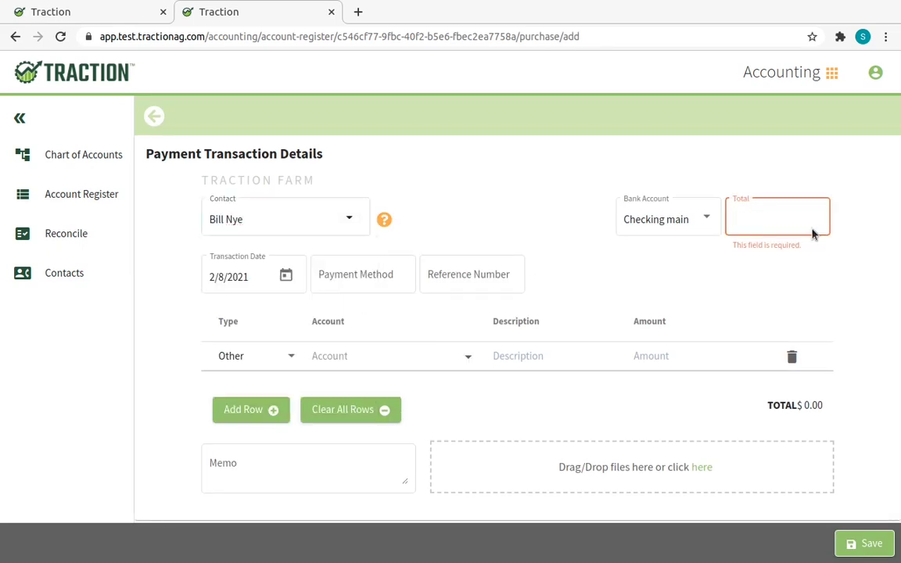
{"action": "type", "text": "1000"}
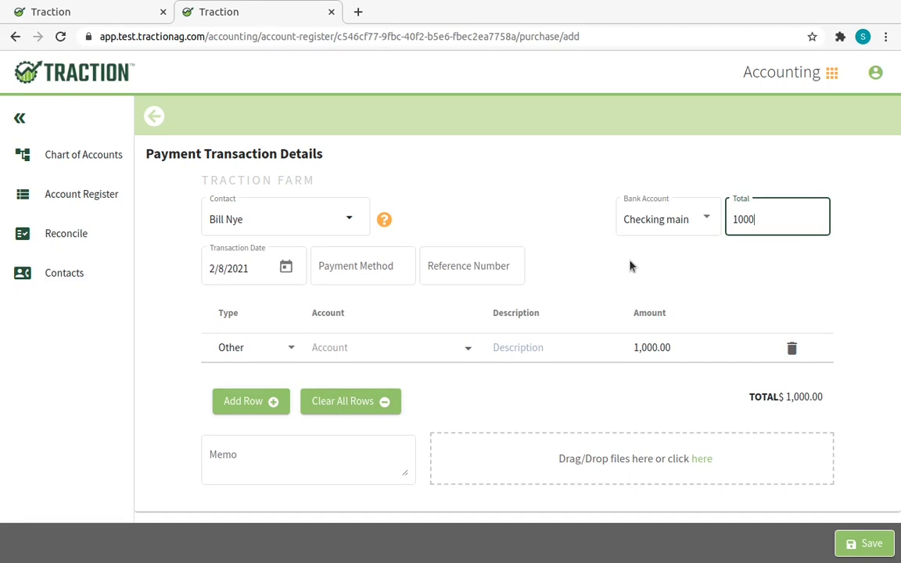
Assign the payment's first row to the 5-26-20 Expense account and set its amount to 500.
{"action": "left_click", "coordinate": [416, 341]}
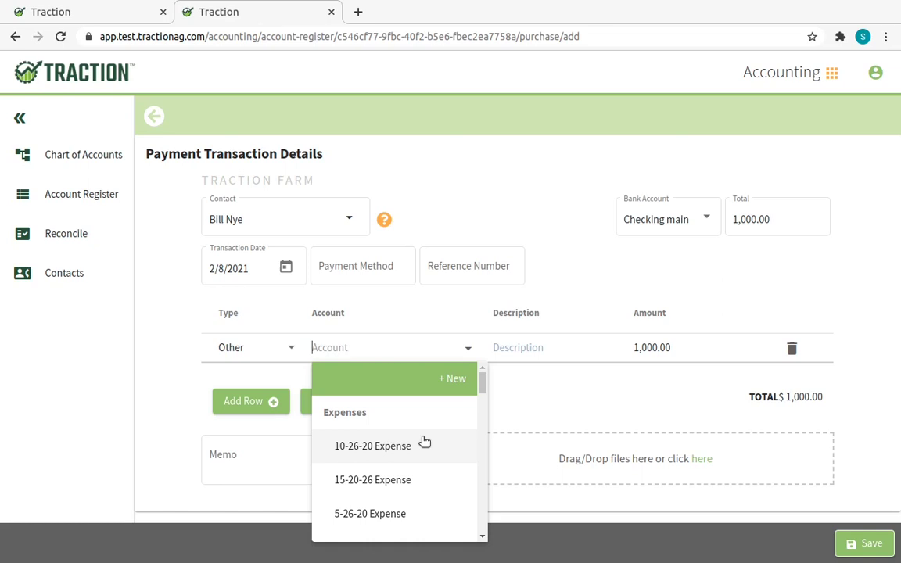
{"action": "type", "text": "20"}
{"action": "scroll", "coordinate": [425, 442], "scroll_direction": "down", "scroll_amount": 1}
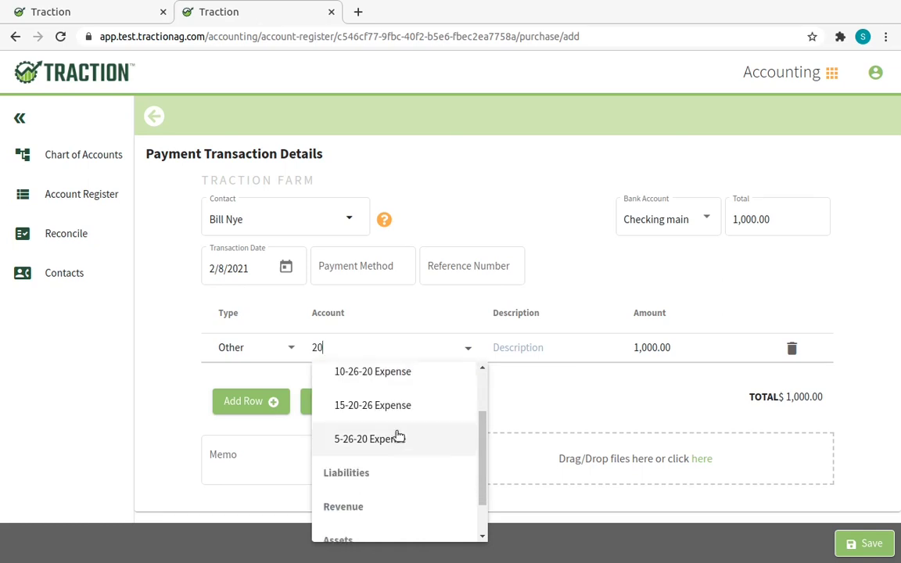
{"action": "left_click", "coordinate": [395, 439]}
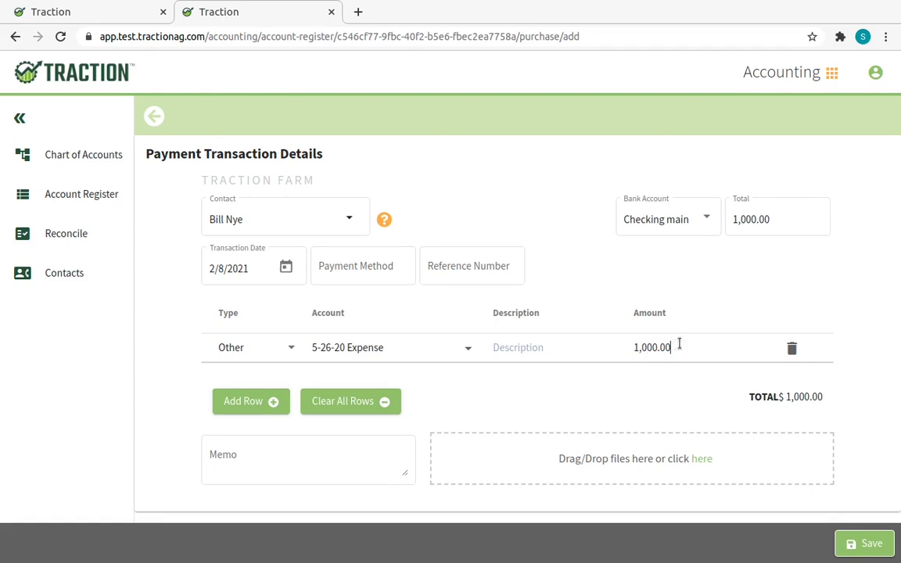
{"action": "left_click_drag", "start_coordinate": [680, 346], "coordinate": [615, 342]}
{"action": "type", "text": "500"}
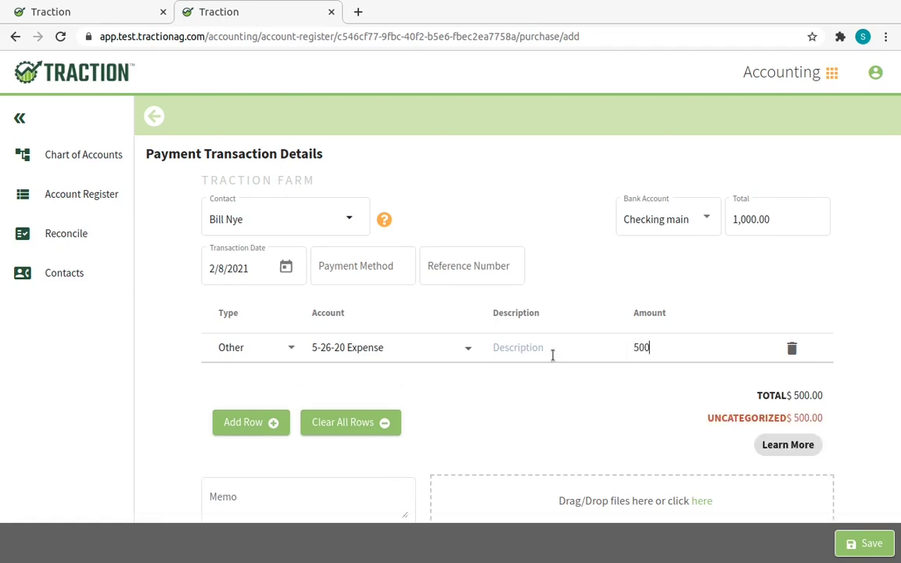
Add a second payment row for the 15-20-26 Expense account with an amount of 250, and append a third row.
{"action": "left_click", "coordinate": [250, 421]}
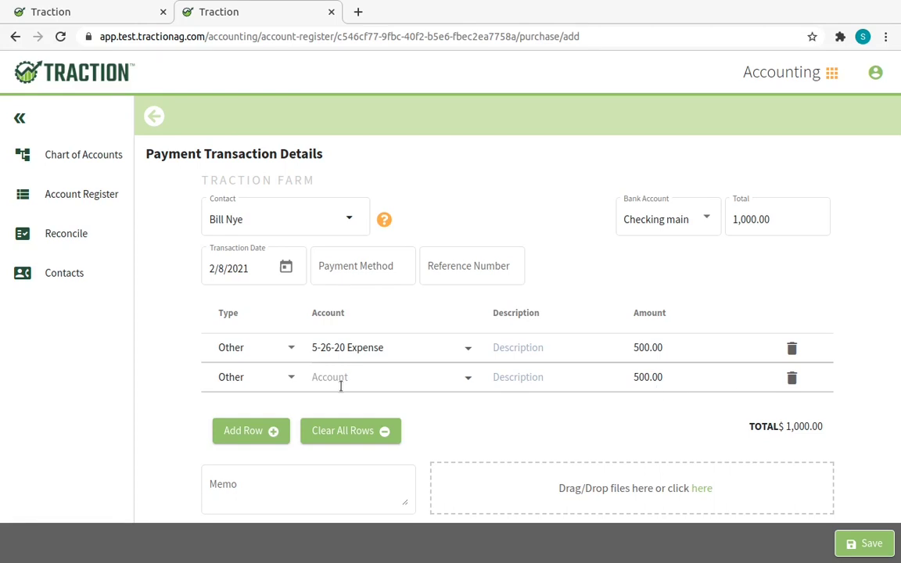
{"action": "left_click", "coordinate": [319, 377]}
{"action": "left_click", "coordinate": [383, 302]}
{"action": "left_click_drag", "start_coordinate": [678, 375], "coordinate": [567, 367]}
{"action": "type", "text": "250"}
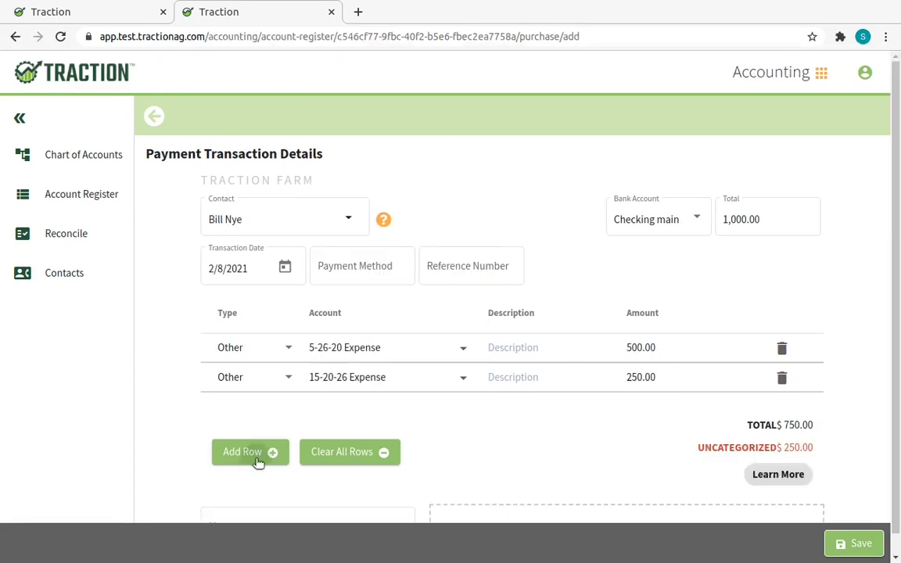
{"action": "left_click", "coordinate": [258, 462]}
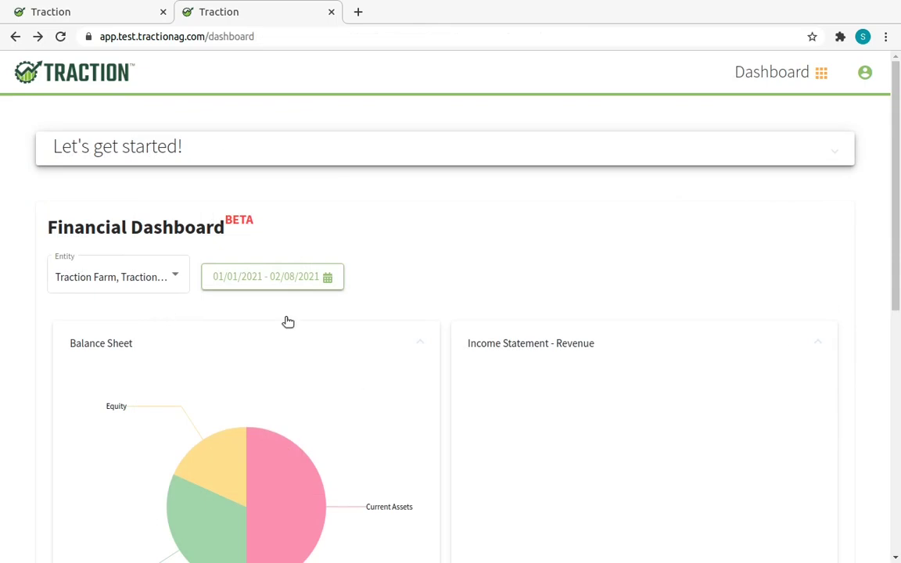
Examine the cash-method balance sheet from the financial dashboard and open the entries behind the LC loan balance.
{"action": "scroll", "coordinate": [258, 317], "scroll_direction": "down", "scroll_amount": 2}
{"action": "left_click", "coordinate": [276, 393]}
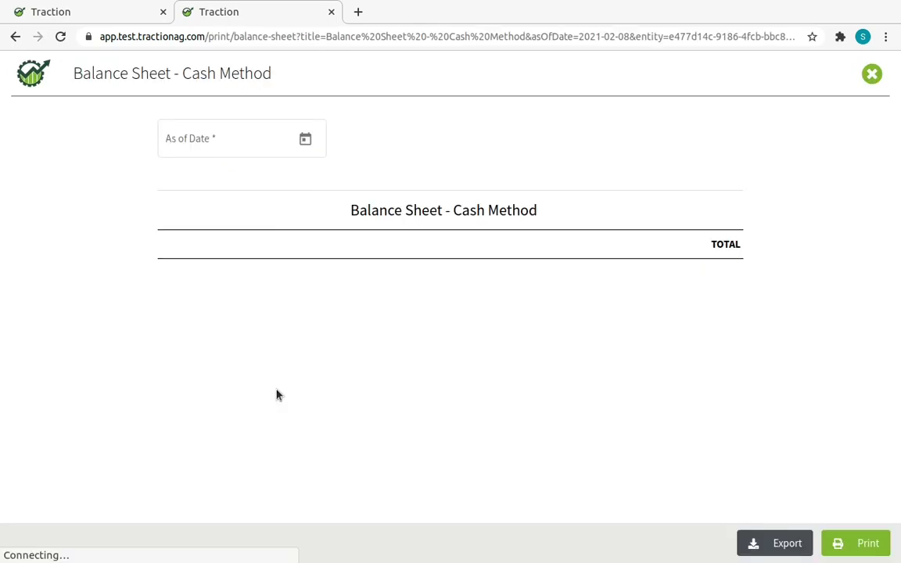
{"action": "scroll", "coordinate": [540, 389], "scroll_direction": "down", "scroll_amount": 6}
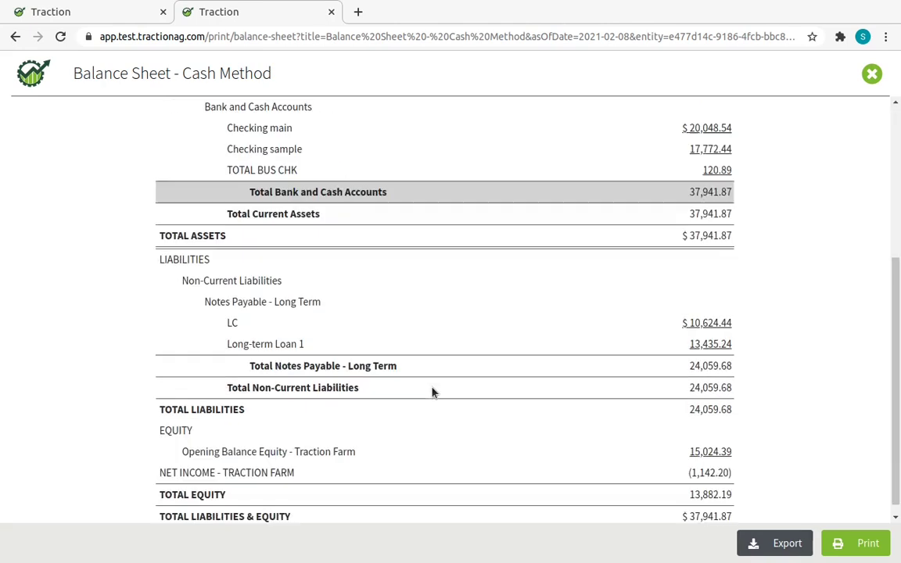
{"action": "scroll", "coordinate": [727, 461], "scroll_direction": "up", "scroll_amount": 1}
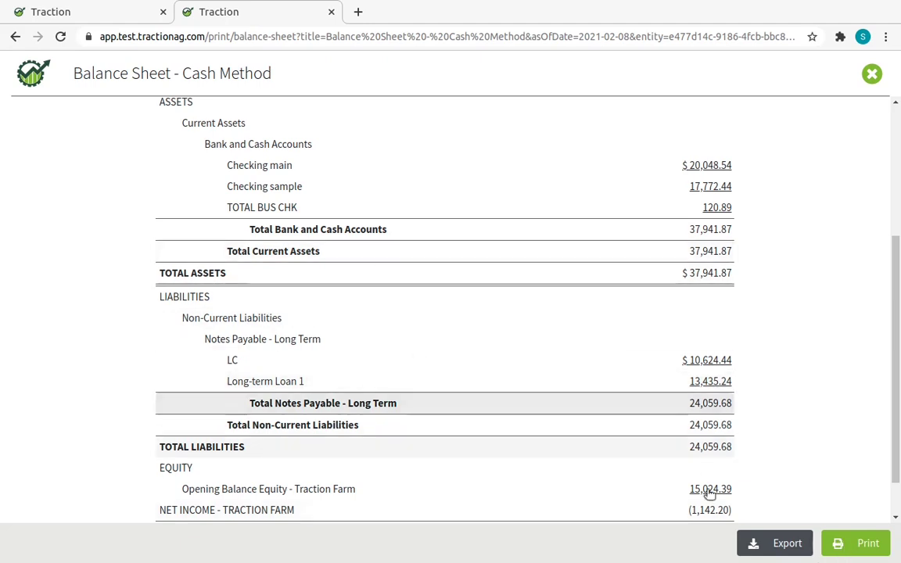
{"action": "left_click", "coordinate": [715, 368]}
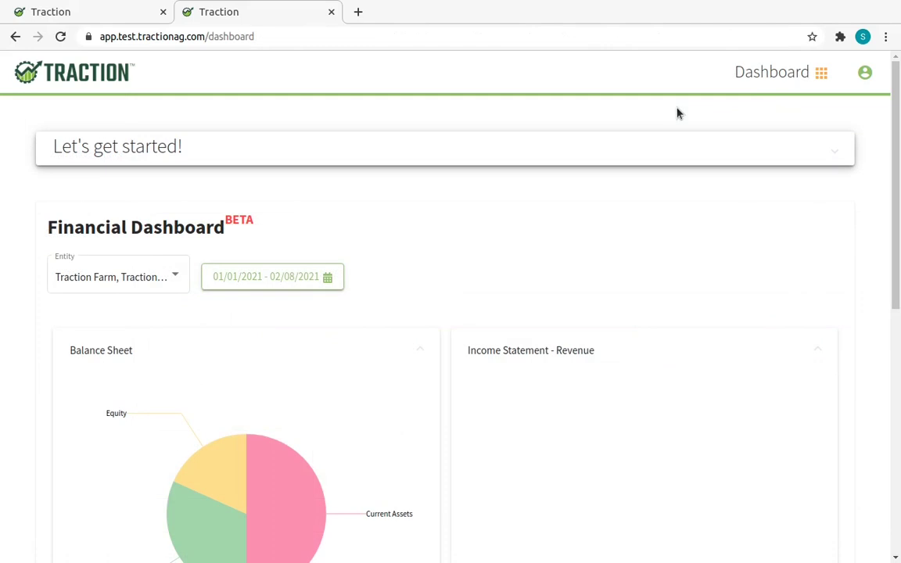
Add a first grower in Field Operations, entering the grower's name, and save it.
{"action": "left_click", "coordinate": [778, 79]}
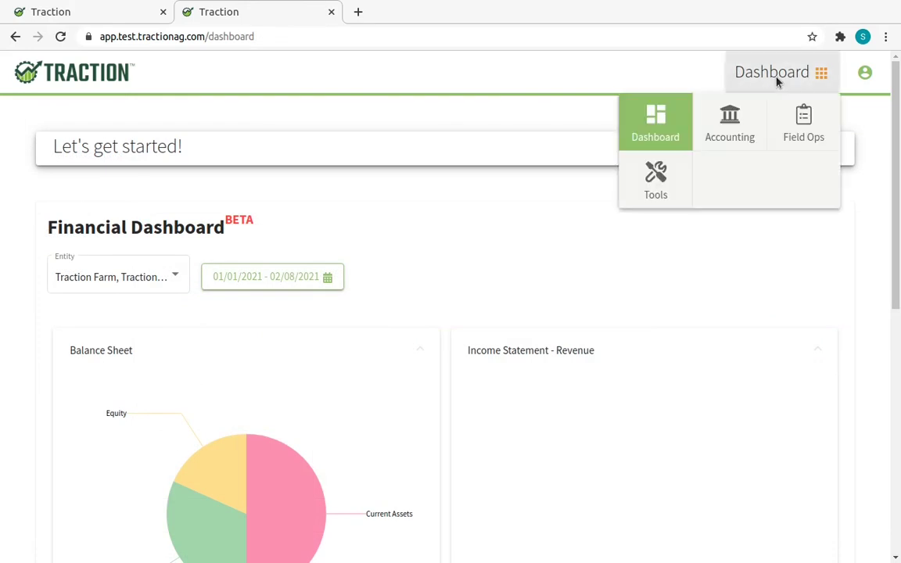
{"action": "left_click", "coordinate": [791, 125]}
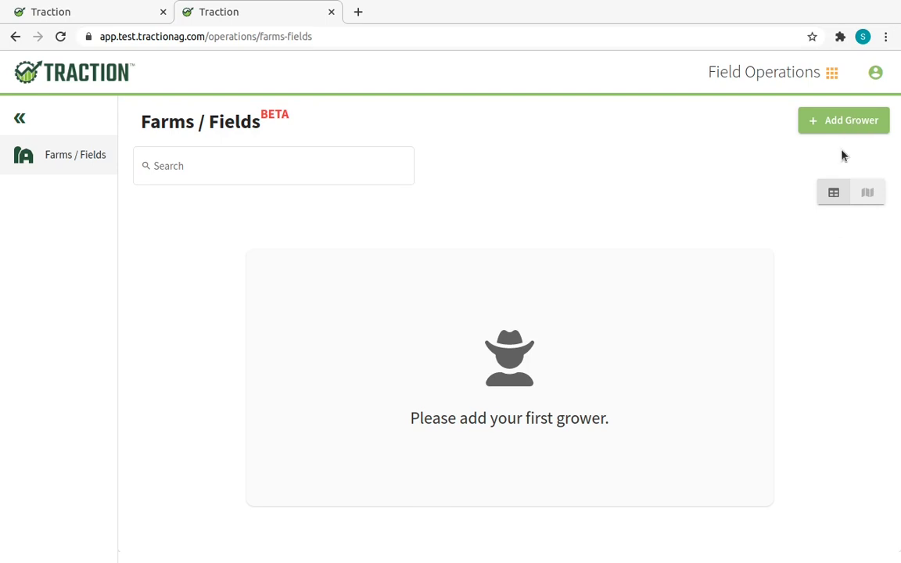
{"action": "left_click", "coordinate": [846, 118]}
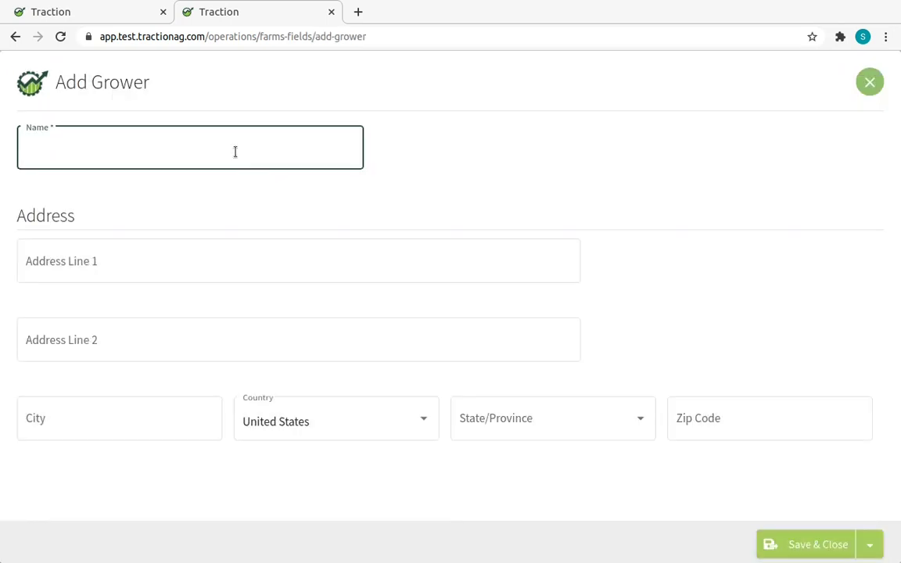
{"action": "type", "text": "Tom Grower"}
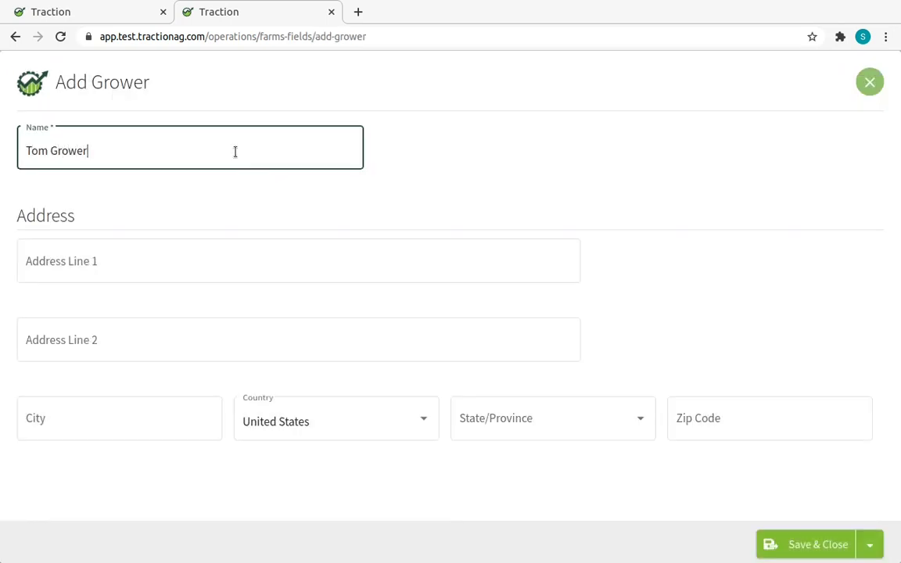
{"action": "left_click", "coordinate": [771, 544]}
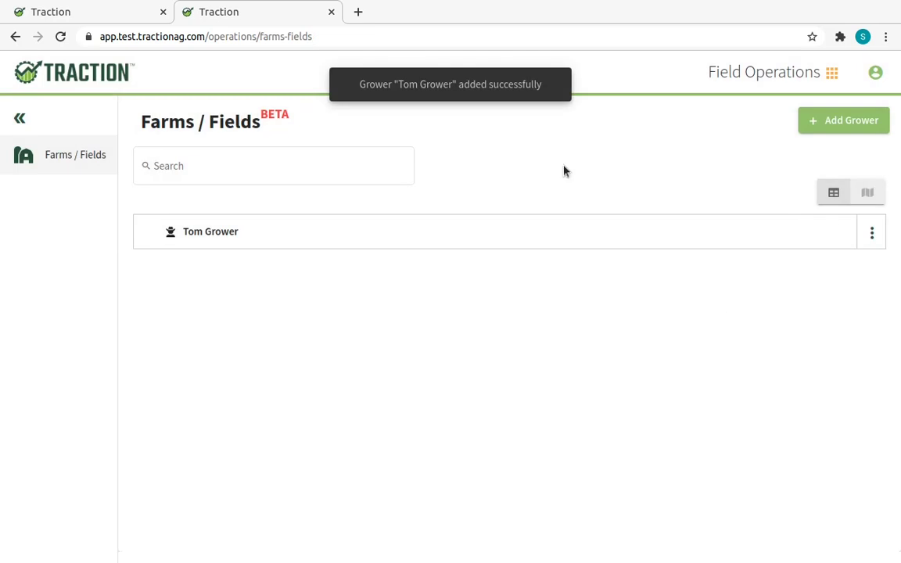
Add a farm named Wabash Farms under the new grower and save it.
{"action": "left_click", "coordinate": [872, 233]}
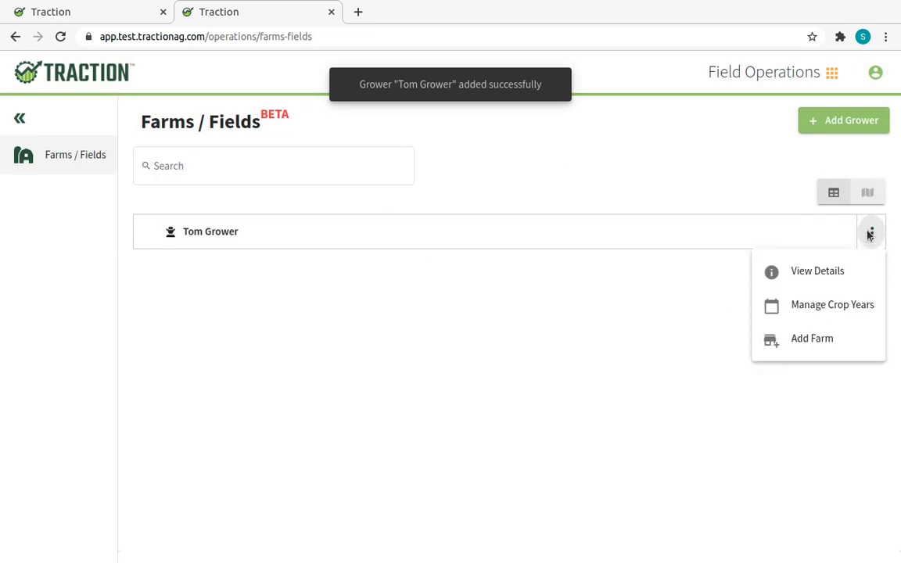
{"action": "left_click", "coordinate": [798, 349]}
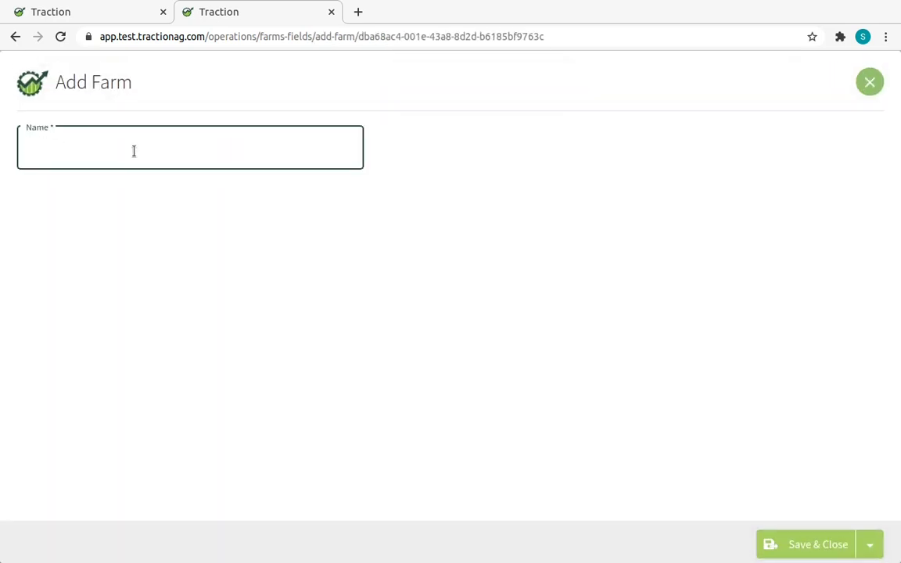
{"action": "type", "text": "Wabash Farms"}
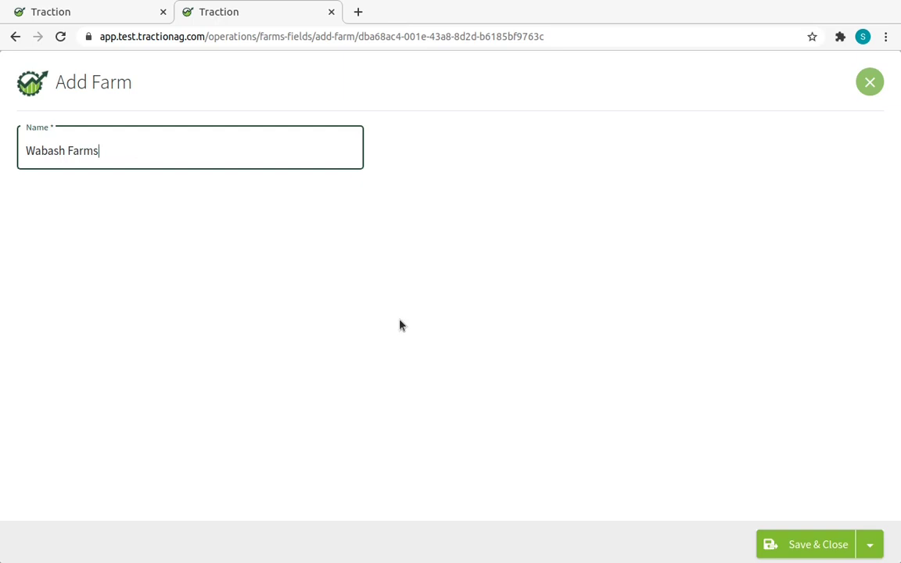
{"action": "left_click", "coordinate": [792, 538]}
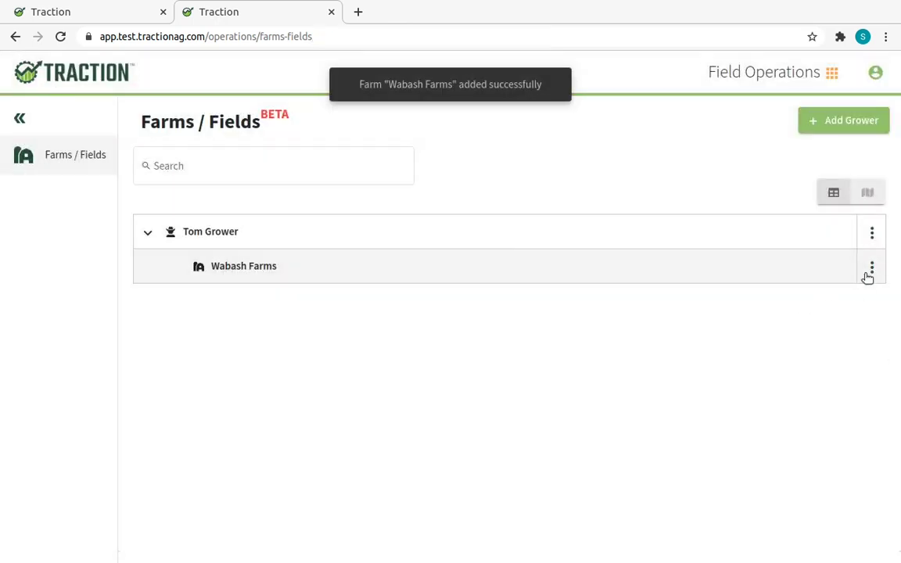
Start a new field under Wabash Farms and draw a rectangular boundary of about 88.2 ac at N County Road 160 W and W Aylesworth Rd.
{"action": "left_click", "coordinate": [870, 268]}
{"action": "left_click", "coordinate": [861, 344]}
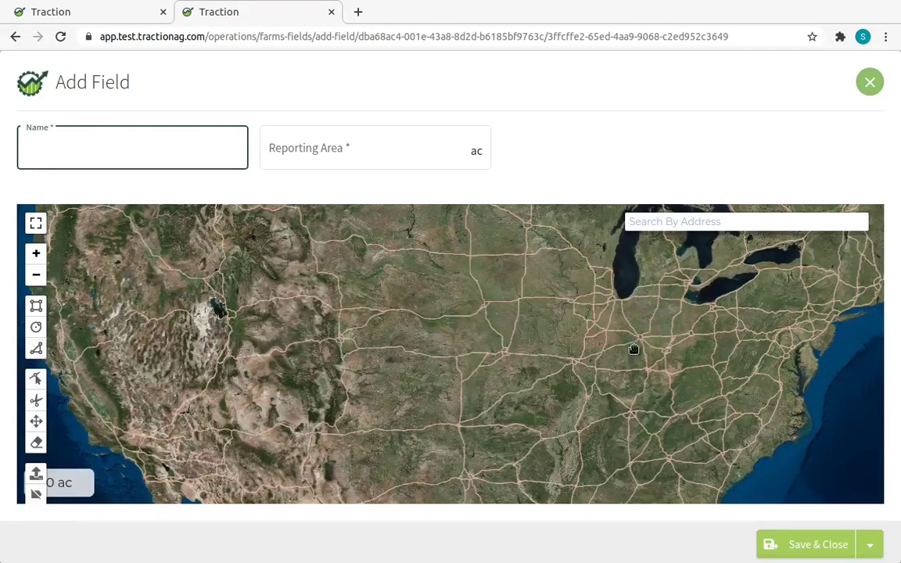
{"action": "scroll", "coordinate": [624, 333], "scroll_direction": "up", "scroll_amount": 10}
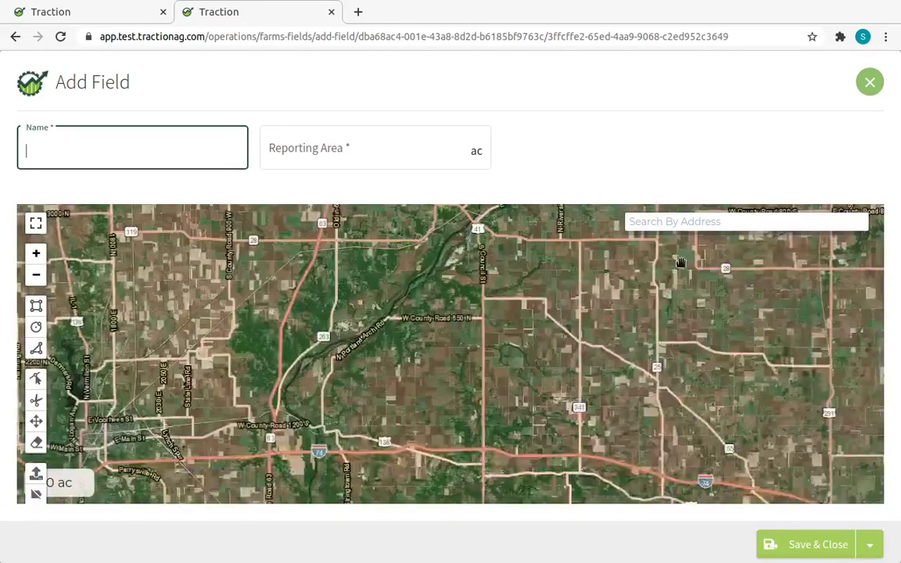
{"action": "scroll", "coordinate": [415, 335], "scroll_direction": "up", "scroll_amount": 5}
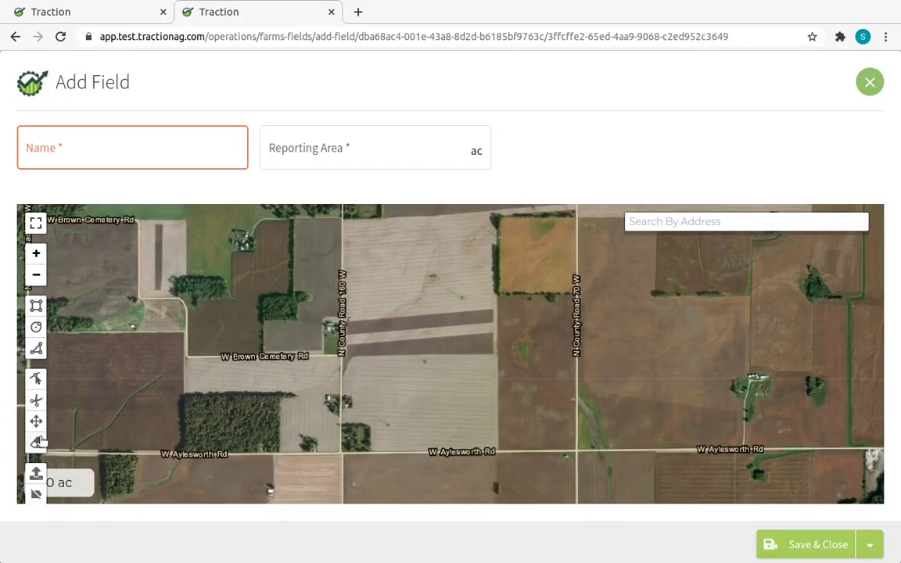
{"action": "left_click", "coordinate": [36, 305]}
{"action": "left_click", "coordinate": [341, 357]}
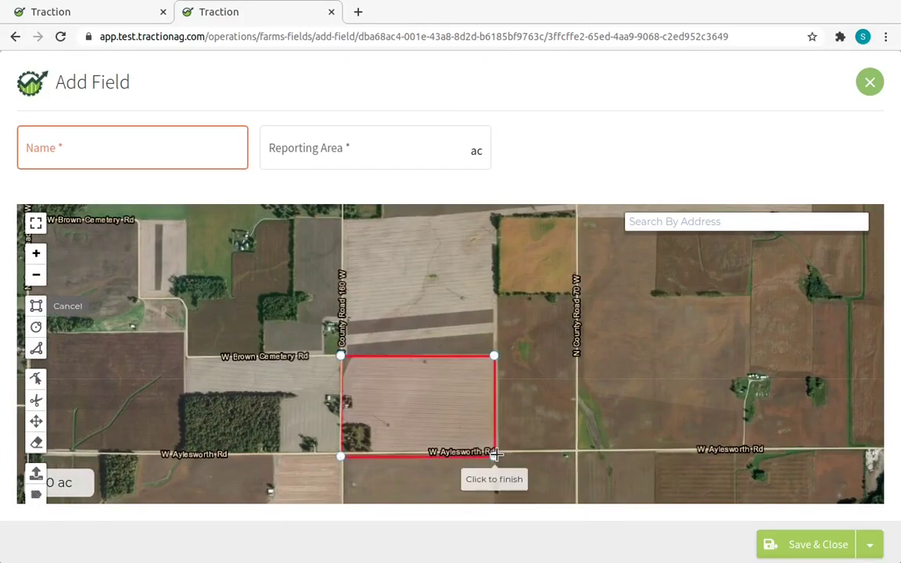
{"action": "left_click", "coordinate": [492, 445]}
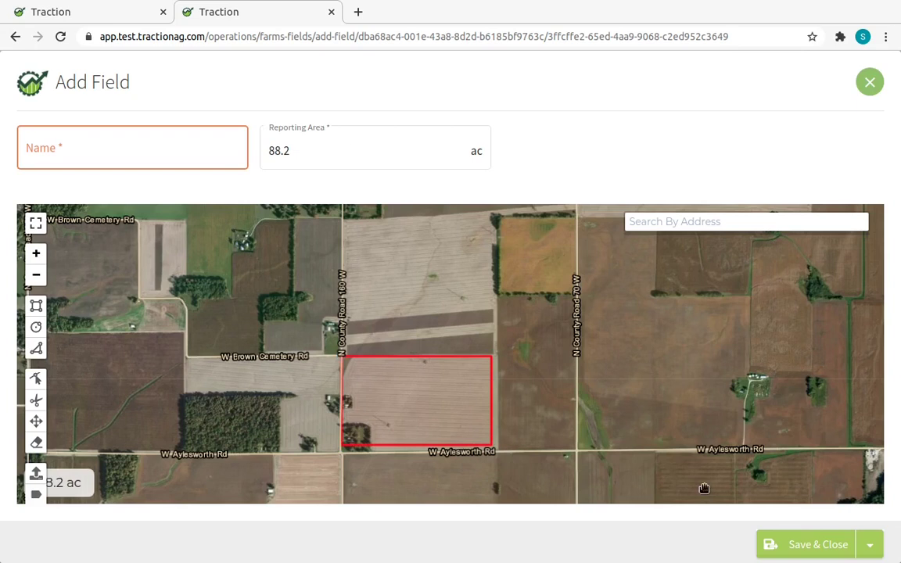
Name the new field Farm A and save it.
{"action": "left_click", "coordinate": [155, 165]}
{"action": "type", "text": "Farm A"}
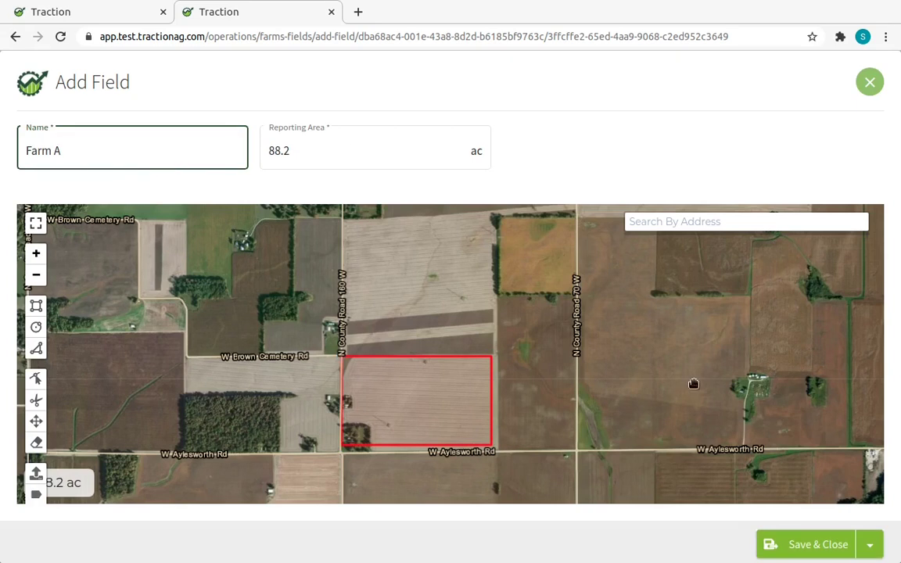
{"action": "left_click", "coordinate": [808, 552]}
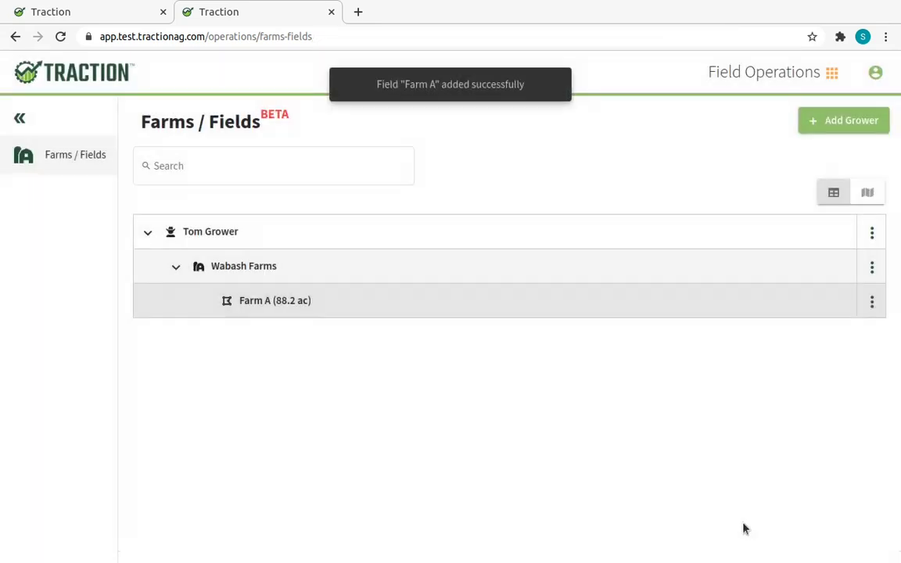
Assign corn to field Farm A for crop year 2021 in the grower's crop year management and save.
{"action": "left_click", "coordinate": [879, 229]}
{"action": "left_click", "coordinate": [879, 229]}
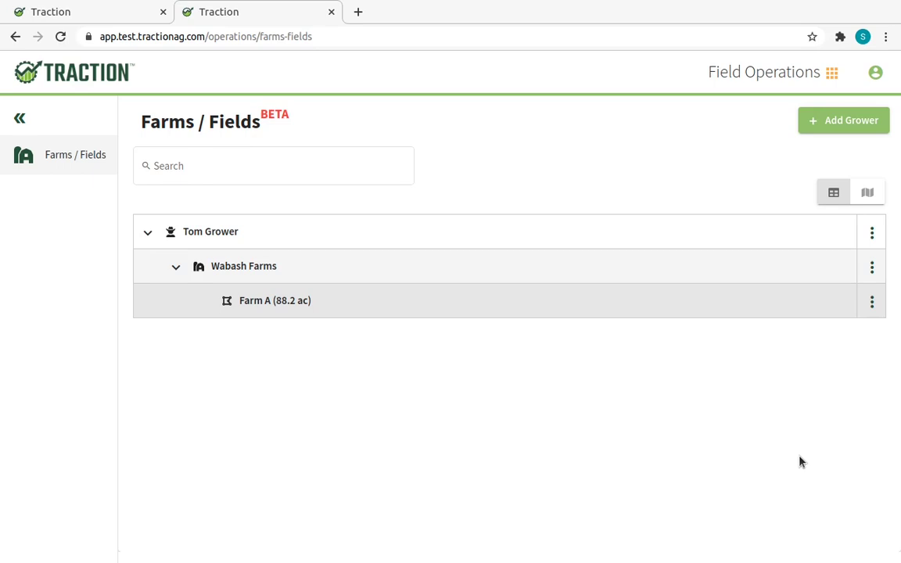
{"action": "left_click", "coordinate": [872, 233]}
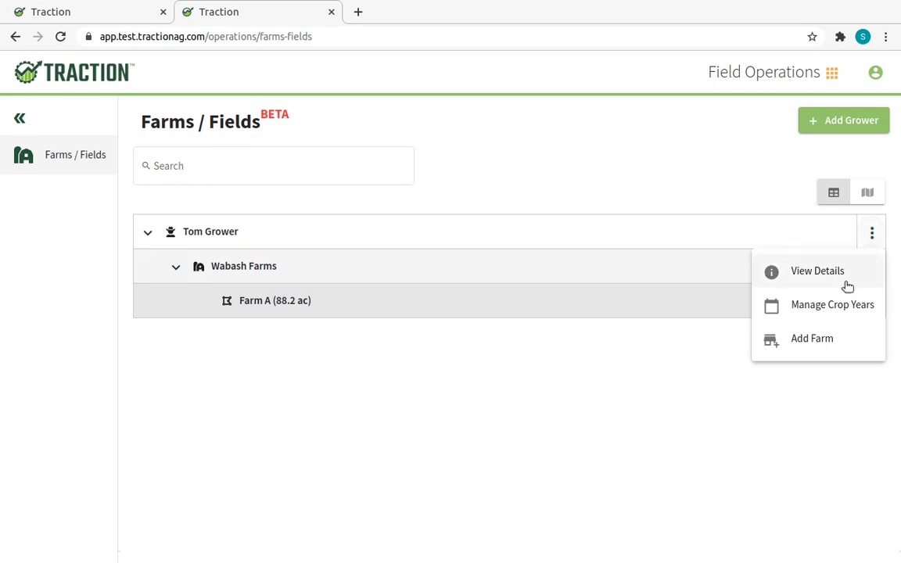
{"action": "left_click", "coordinate": [850, 306]}
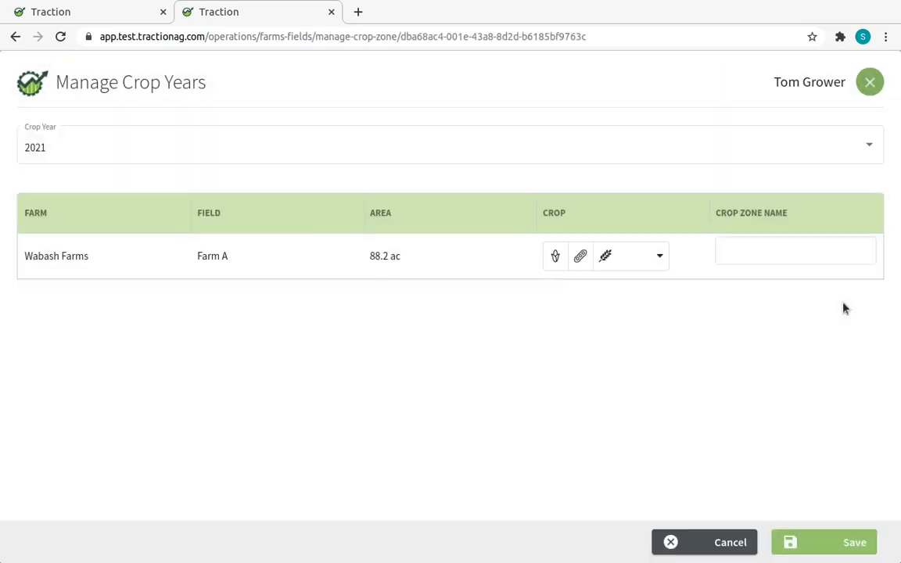
{"action": "left_click", "coordinate": [556, 256]}
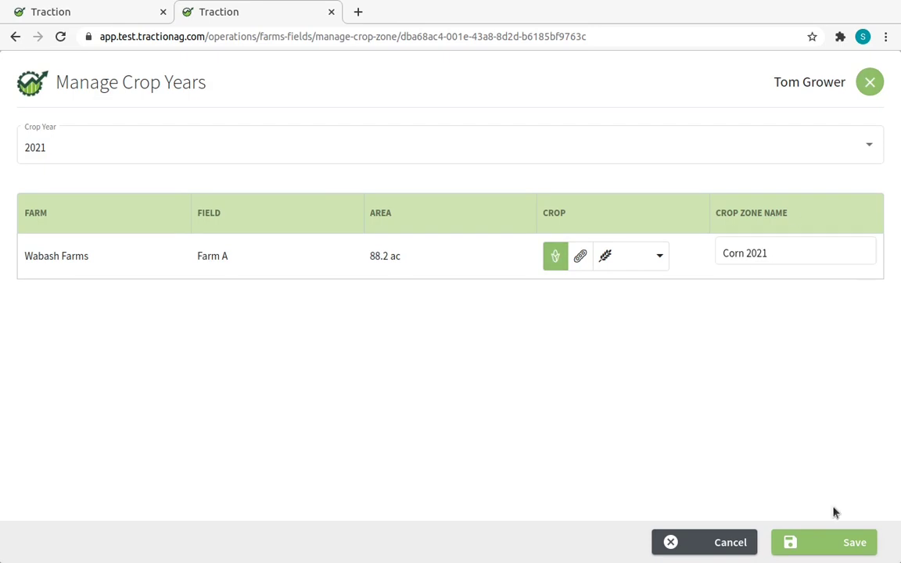
{"action": "left_click", "coordinate": [824, 542]}
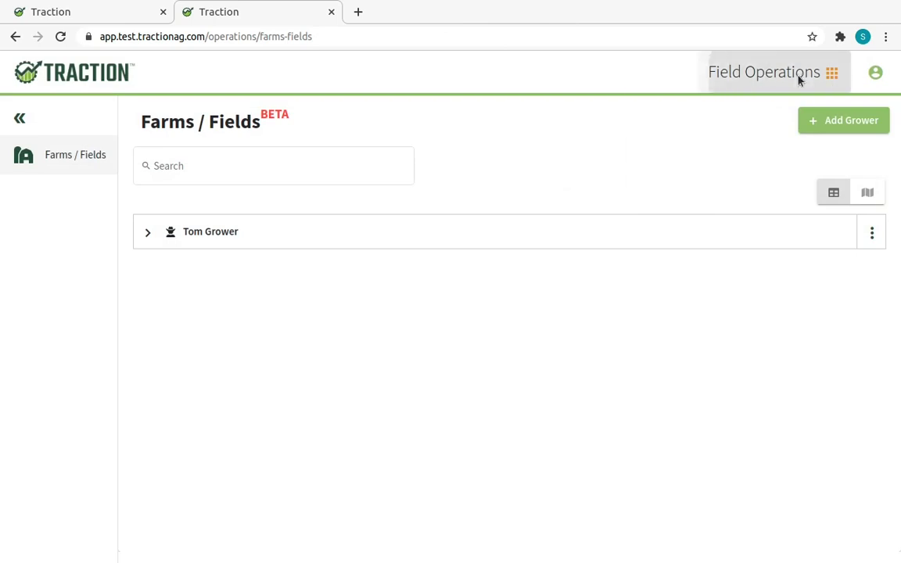
Switch to the Tools module and open the bulk upload for fields.
{"action": "left_click", "coordinate": [798, 80]}
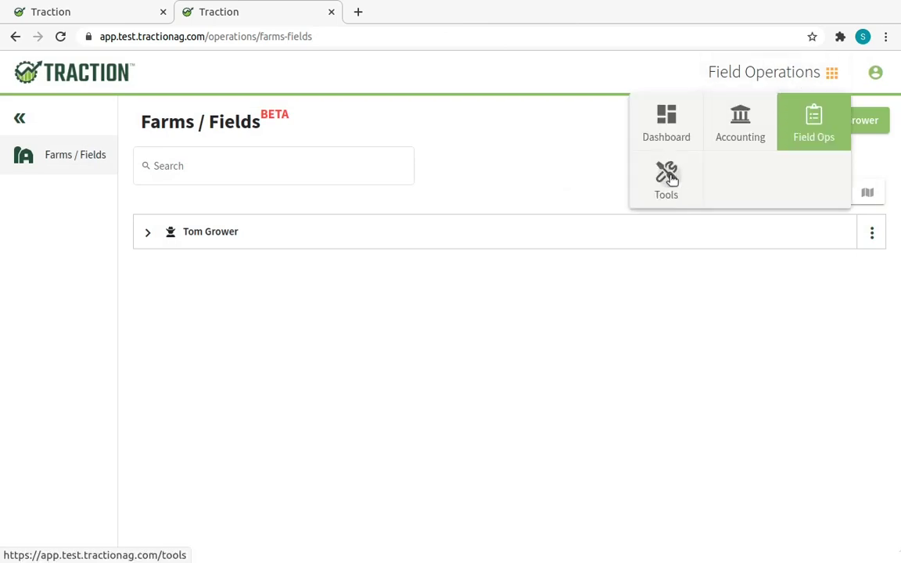
{"action": "left_click", "coordinate": [664, 190]}
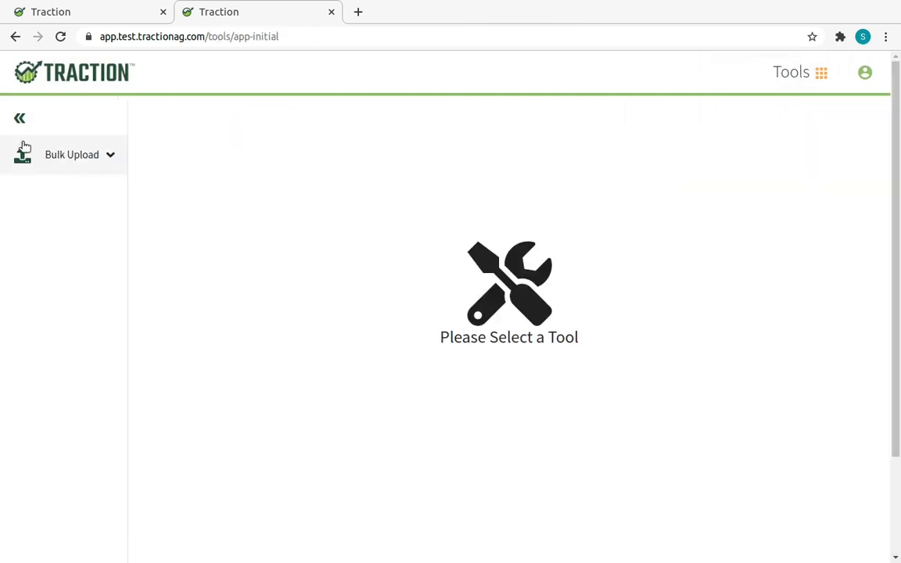
{"action": "left_click", "coordinate": [112, 159]}
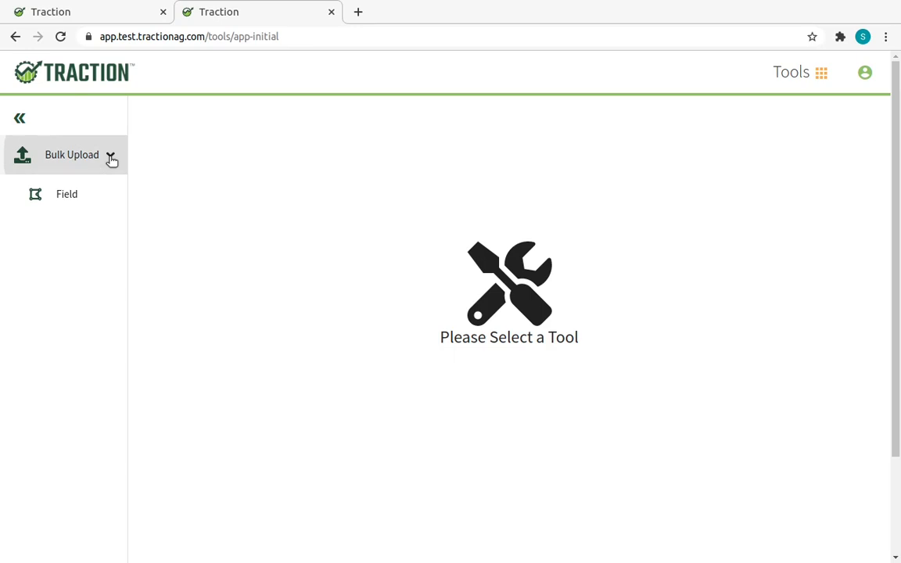
{"action": "left_click", "coordinate": [82, 201]}
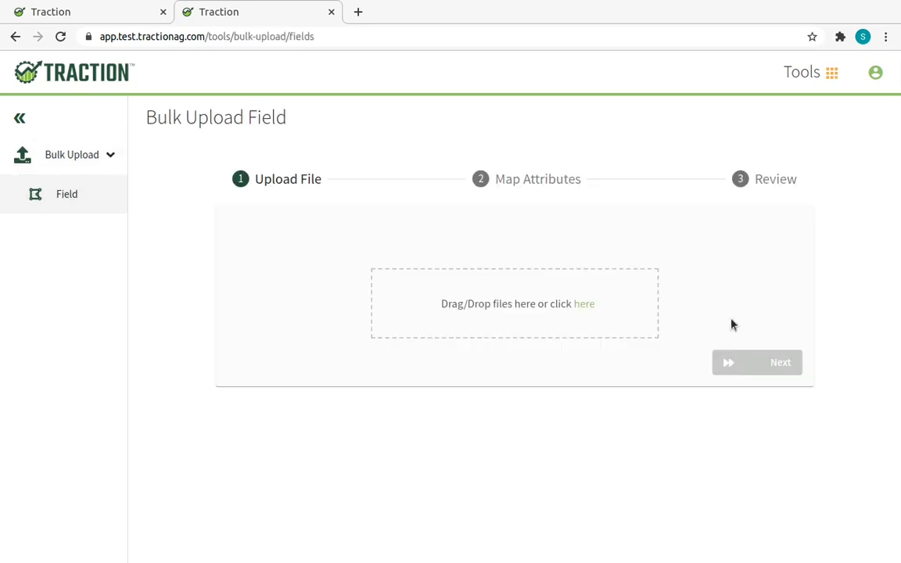